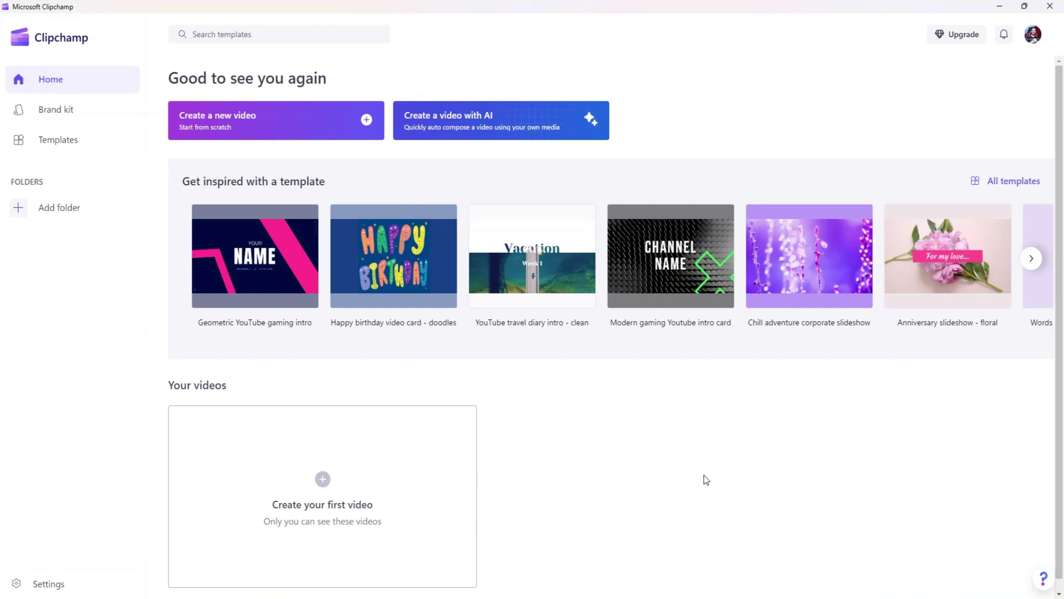
# View the comparison of the Free and Essentials plans and close it
pyautogui.click(941, 34)
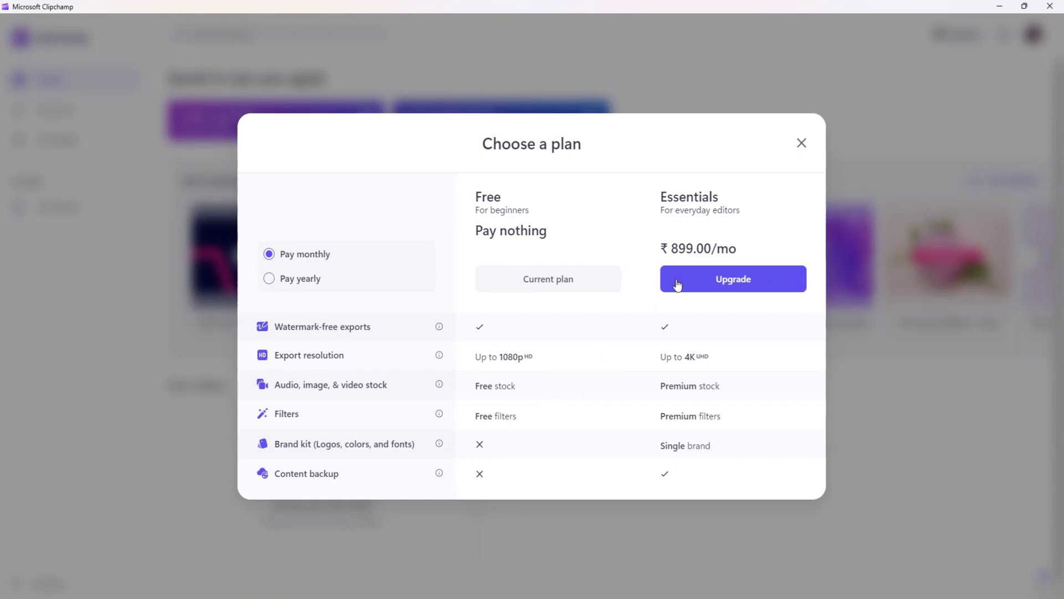
pyautogui.click(801, 145)
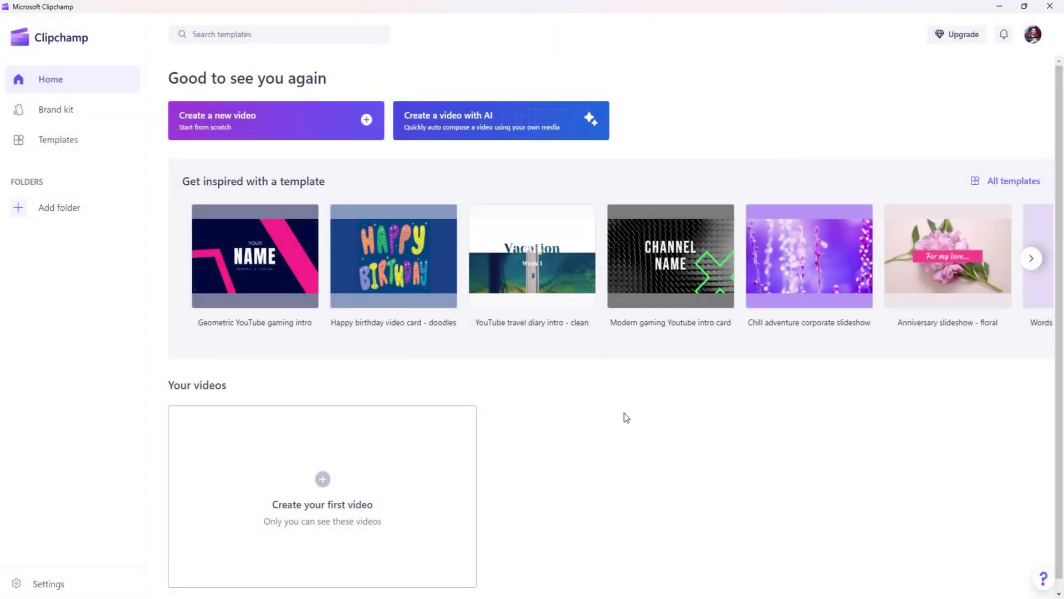
# Create a new video project and open the text-to-speech creator
pyautogui.click(323, 478)
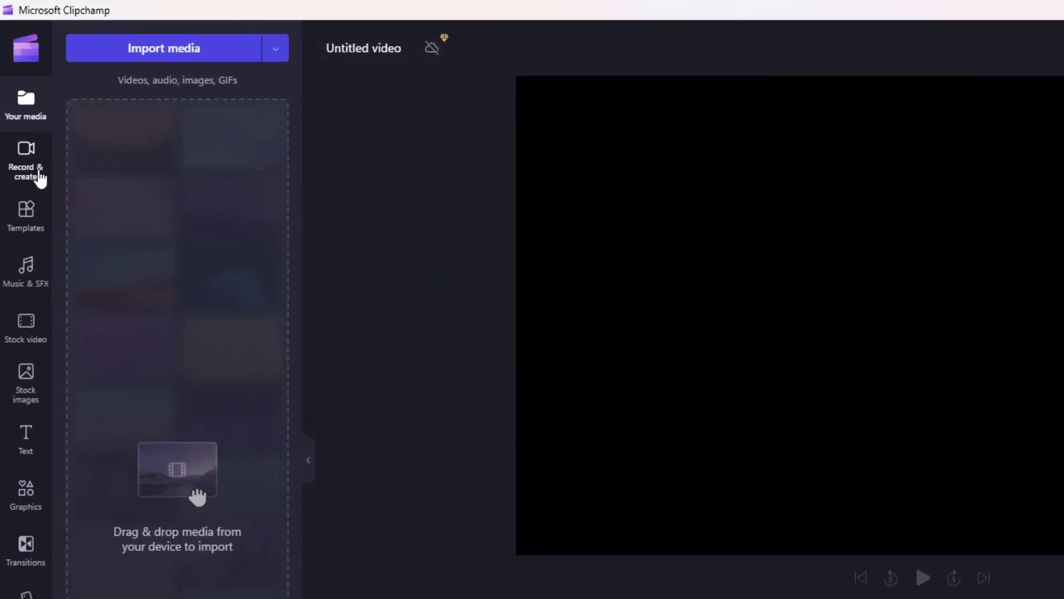
pyautogui.click(30, 158)
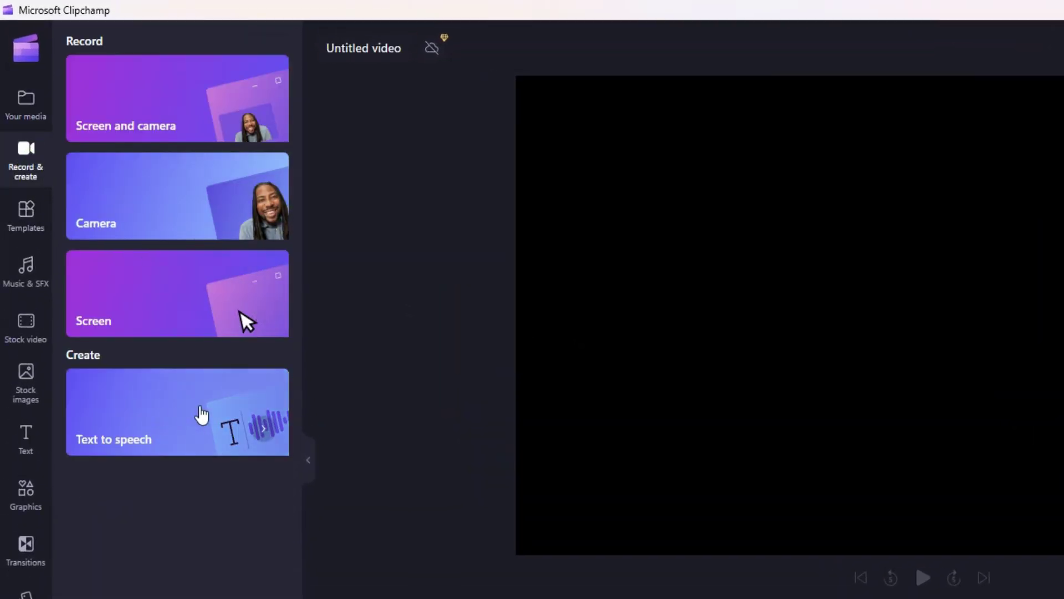
pyautogui.click(149, 407)
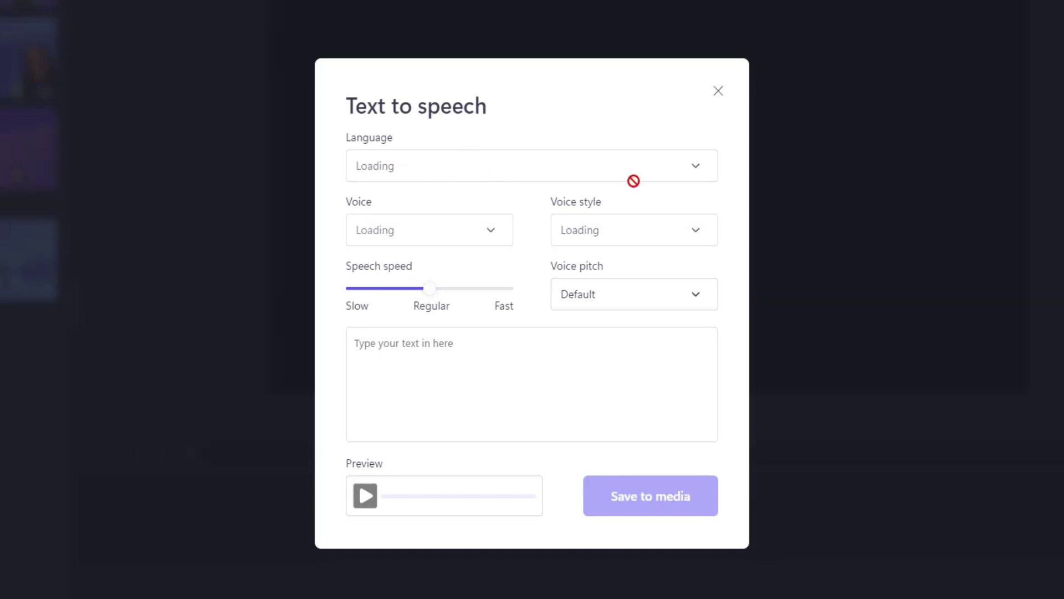
# Set the text-to-speech language to Hindi (India)
pyautogui.click(662, 186)
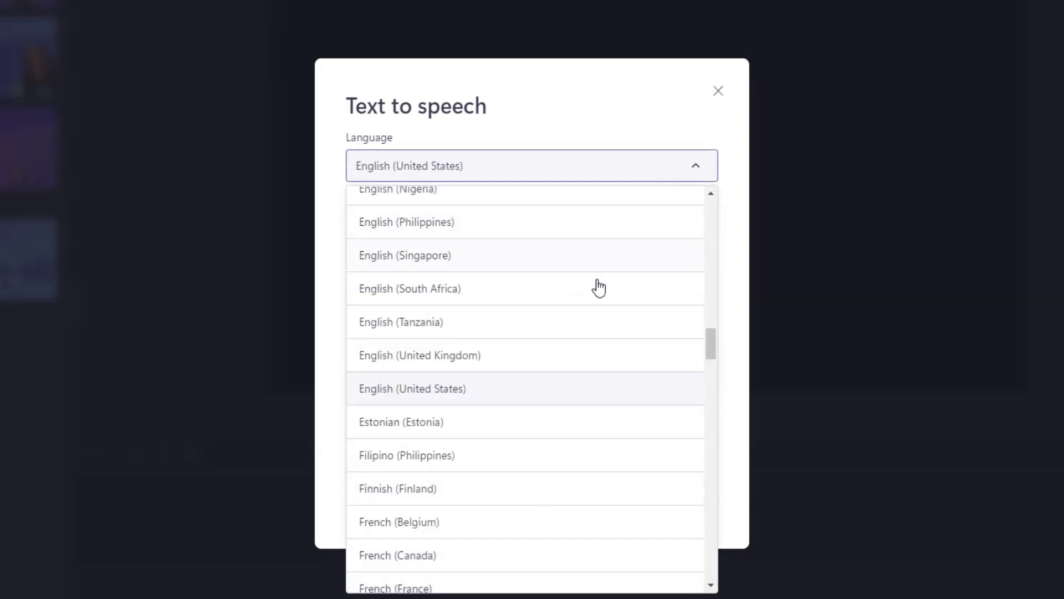
pyautogui.scroll(-5, 551, 366)
pyautogui.scroll(-8, 550, 369)
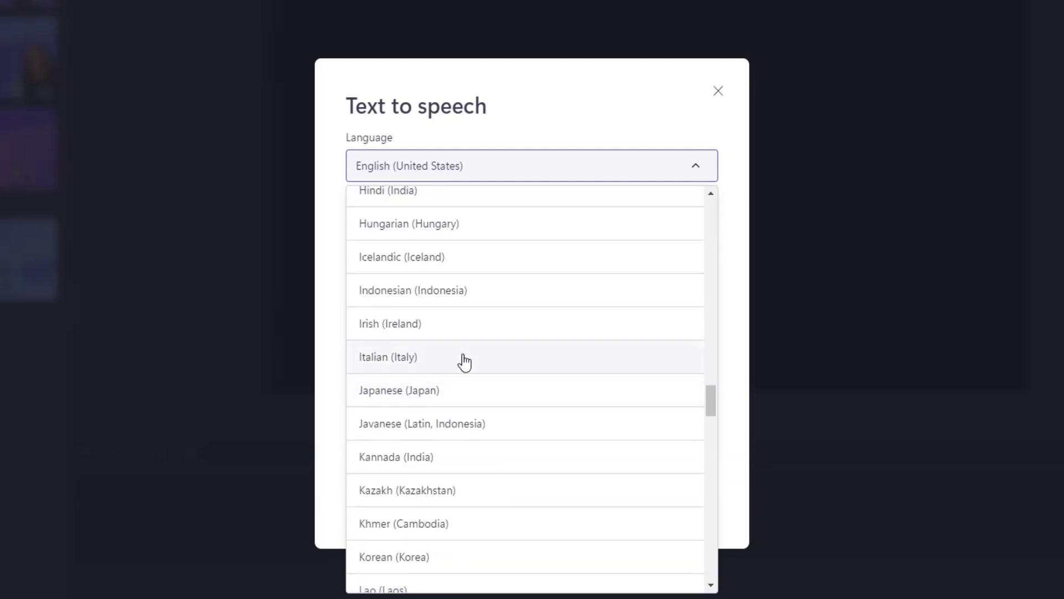
pyautogui.scroll(-5, 526, 381)
pyautogui.scroll(-12, 463, 368)
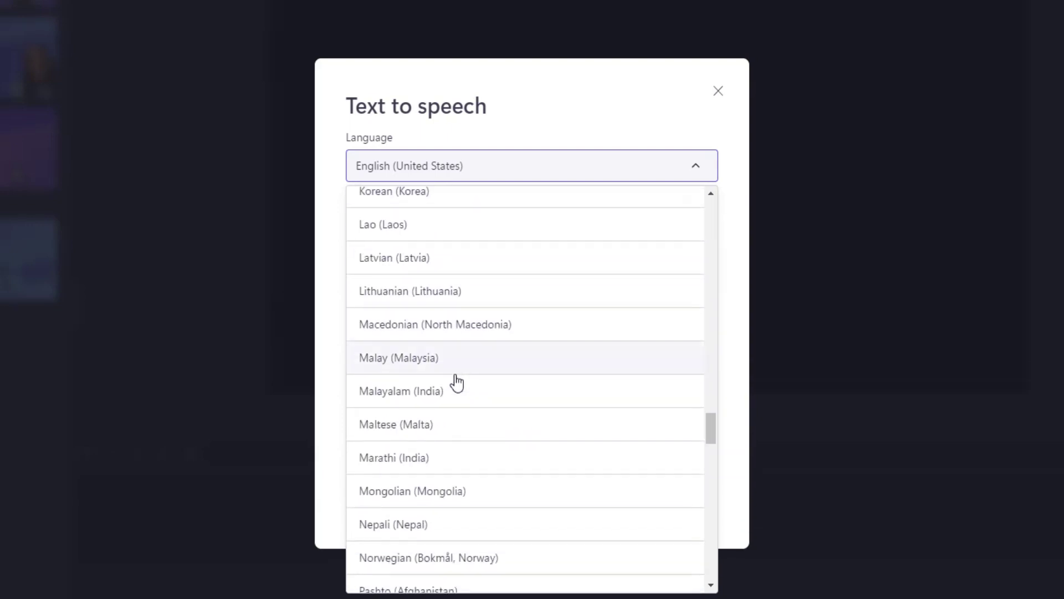
pyautogui.scroll(10, 455, 371)
pyautogui.scroll(-1, 454, 344)
pyautogui.scroll(10, 453, 327)
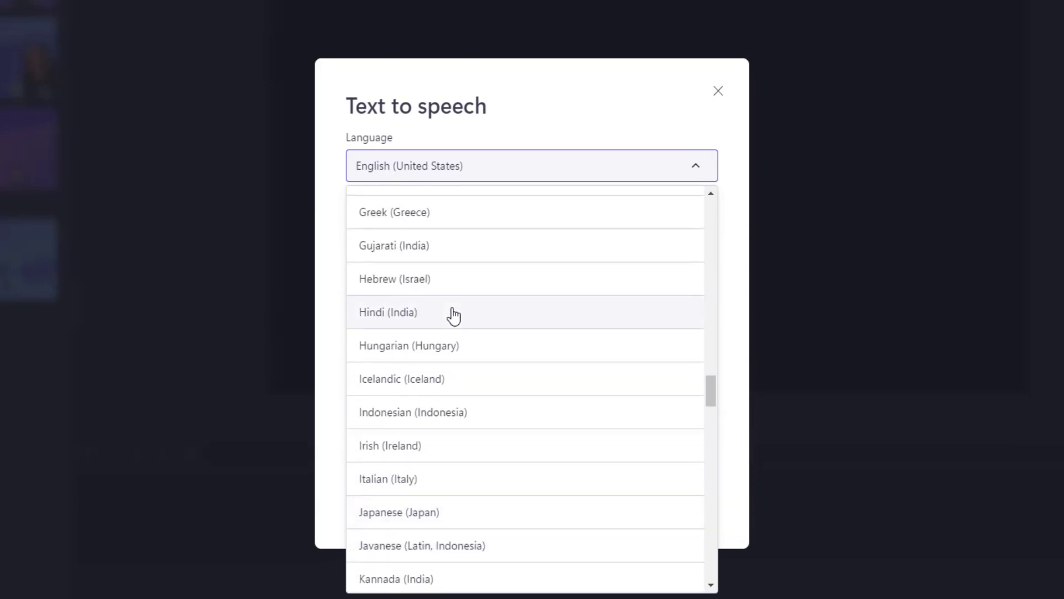
pyautogui.click(419, 319)
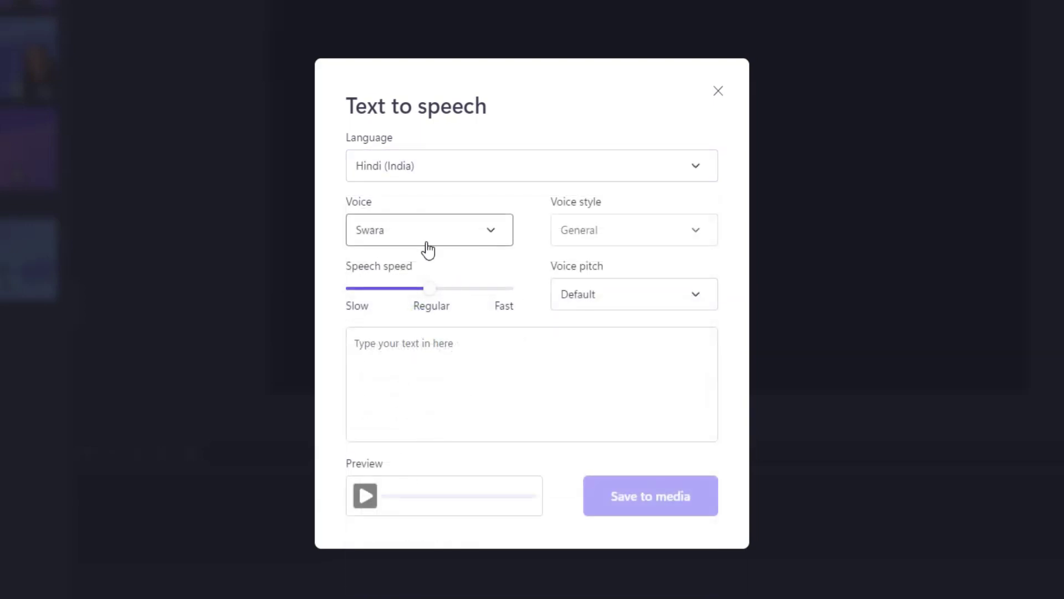
# Check the available Hindi voices, keep Swara, and set the speech speed to Fast
pyautogui.click(455, 239)
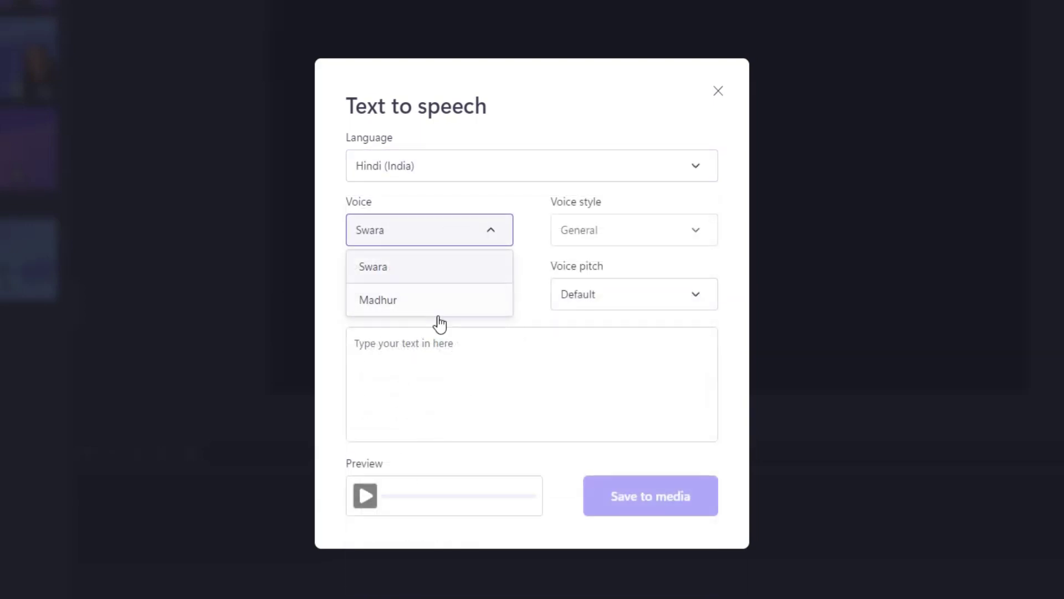
pyautogui.click(522, 363)
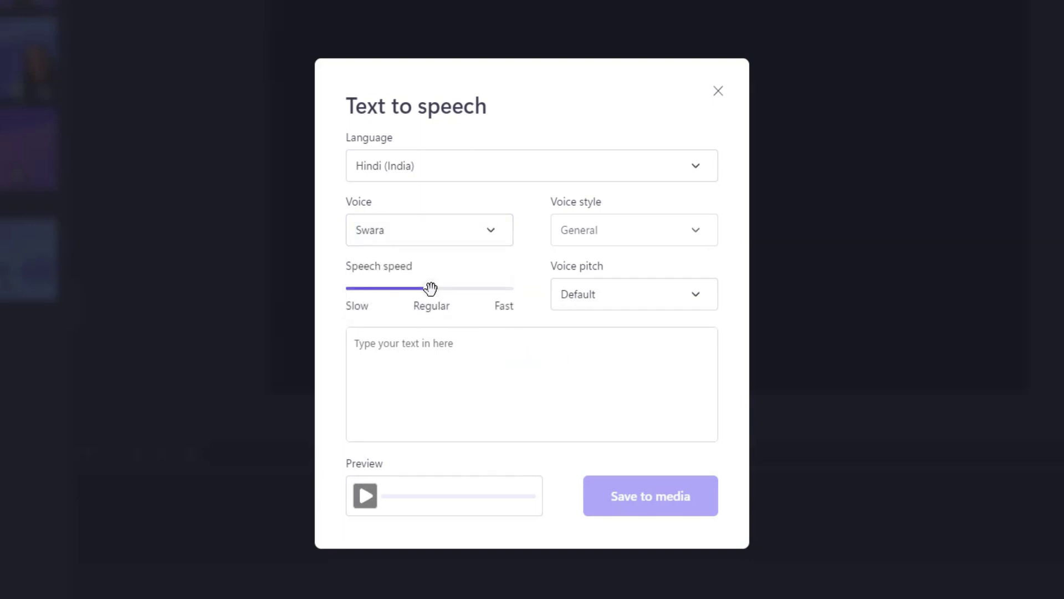
pyautogui.moveTo(432, 290); pyautogui.dragTo(514, 289)
# Enter “मुझे कल सपना आया कि मैंने 1 करोड़ का लॉटरी जीता, पर सुबह उठकर पता चला कि मुझे 2 करोड़ का कर्ज़ है।” and preview the speech
pyautogui.click(527, 346)
pyautogui.write('मुझे कल सपना आया कि मैंने 1 करोड़ का लॉटरी जीता, पर सुबह उठकर पता चला कि मुझे 2 करोड़ का कर्ज़ है।')
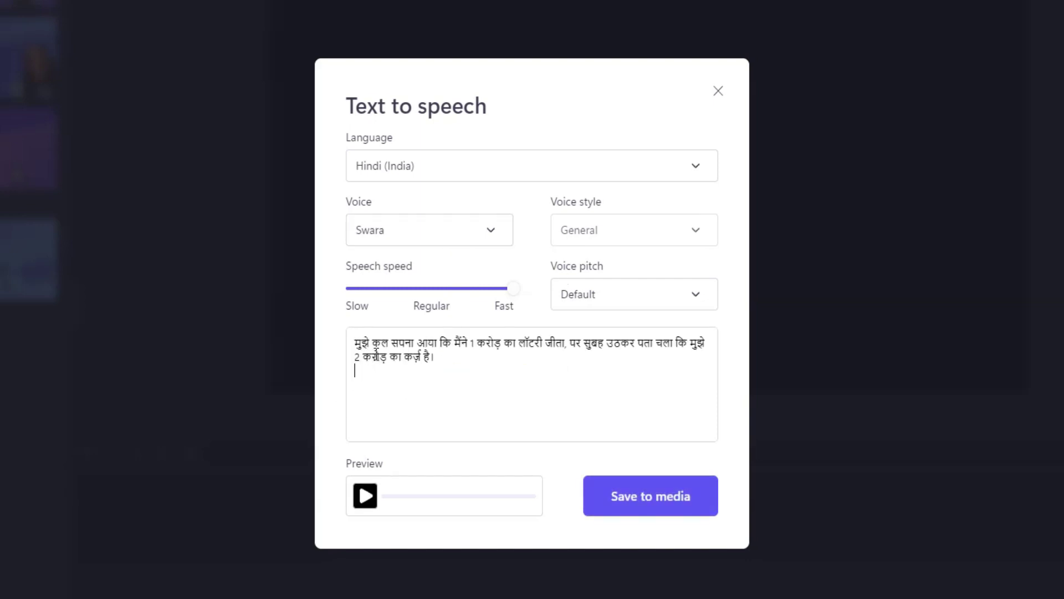
pyautogui.click(476, 363)
pyautogui.click(366, 499)
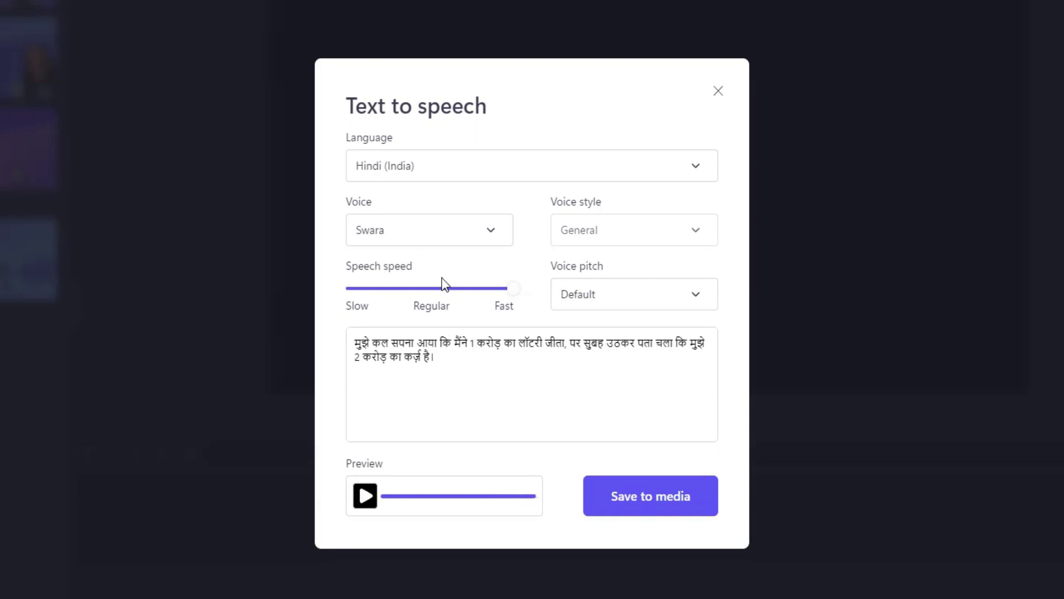
# Change the voice to Madhur and preview part of the Hindi speech
pyautogui.click(445, 243)
pyautogui.click(411, 302)
pyautogui.click(524, 391)
pyautogui.click(367, 497)
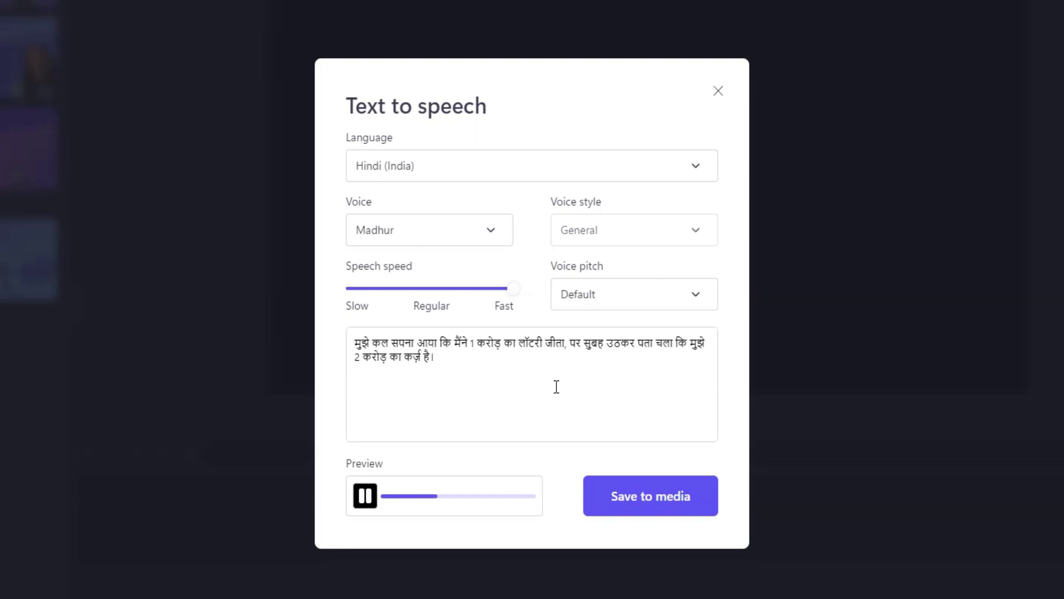
pyautogui.click(367, 496)
pyautogui.click(499, 428)
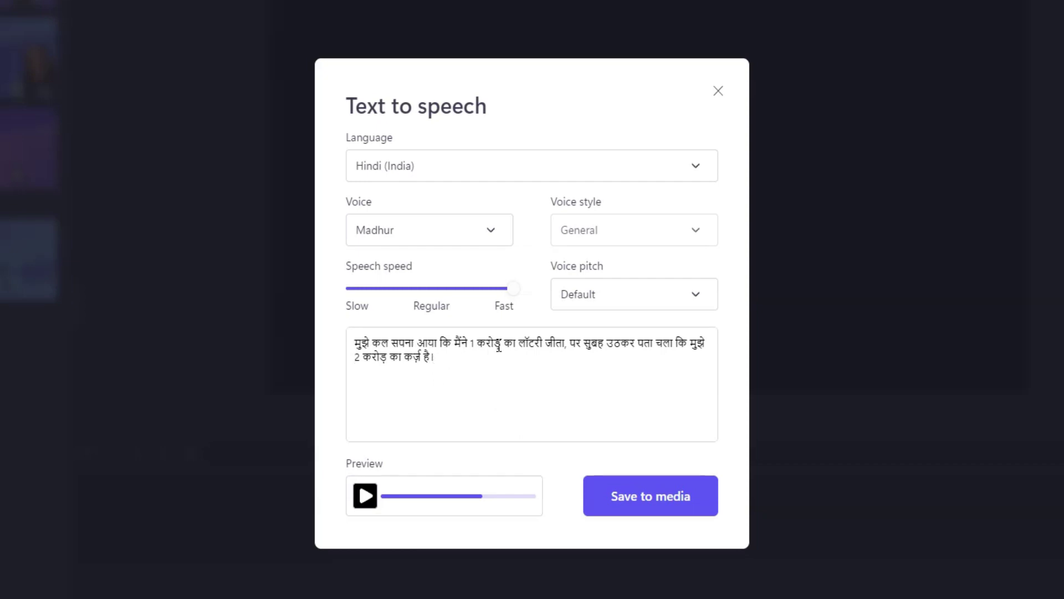
# Set the text-to-speech language to English (United States)
pyautogui.click(515, 178)
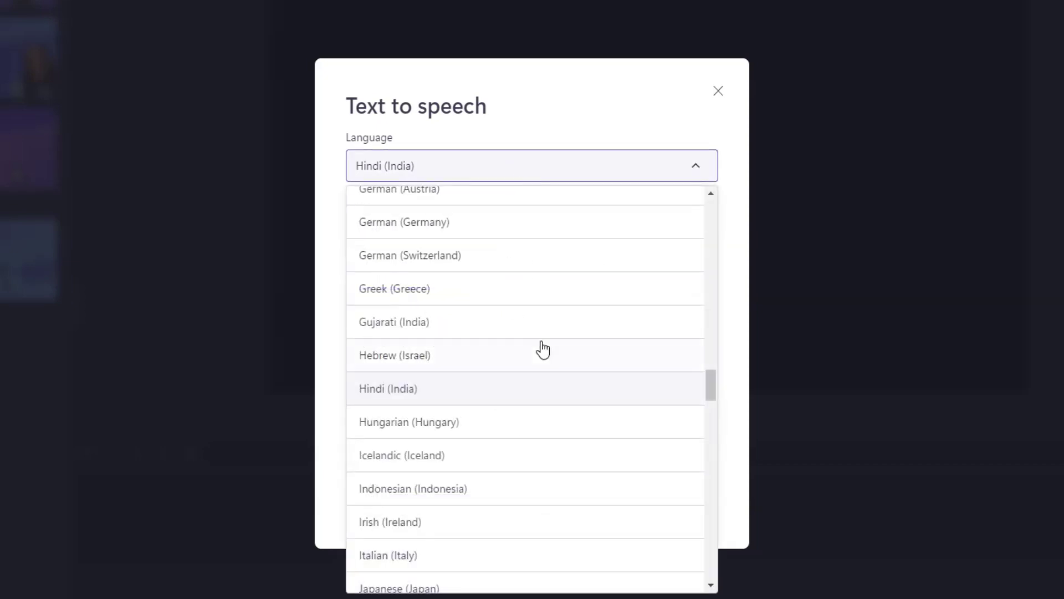
pyautogui.scroll(5, 538, 350)
pyautogui.scroll(8, 499, 355)
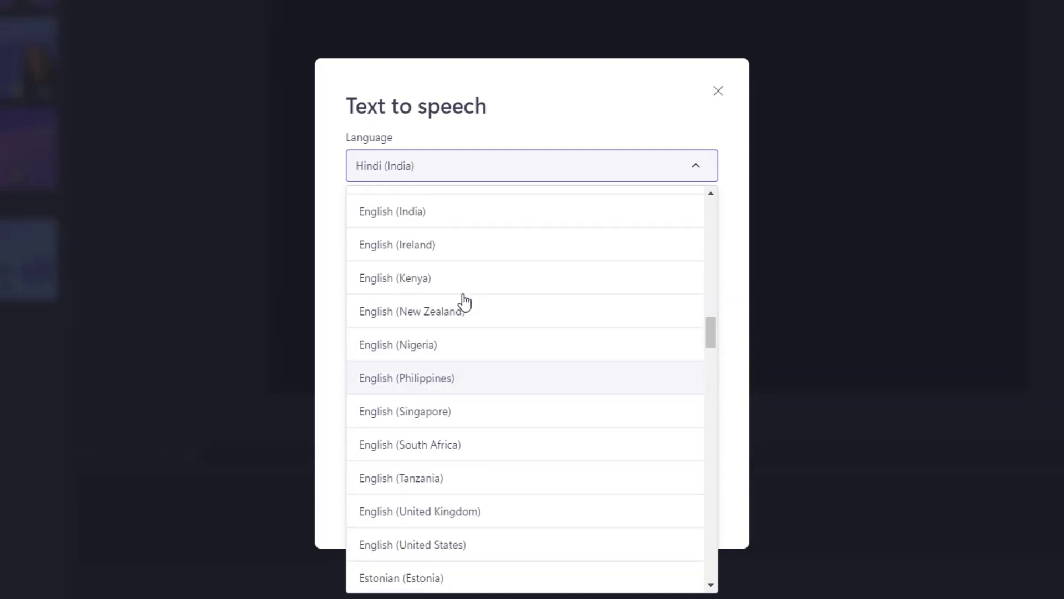
pyautogui.scroll(3, 458, 337)
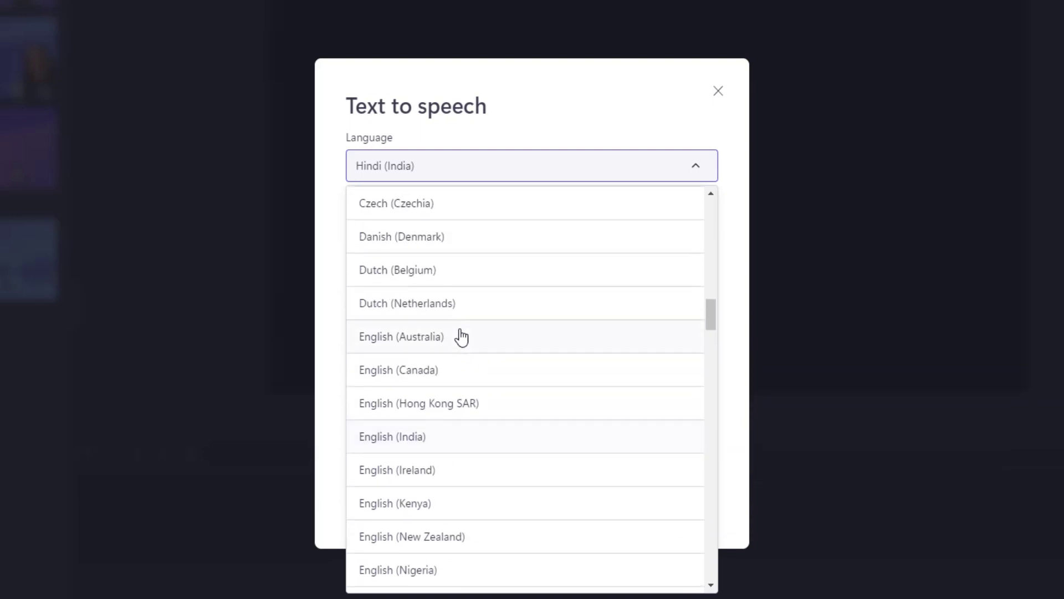
pyautogui.scroll(2, 461, 339)
pyautogui.scroll(-4, 458, 340)
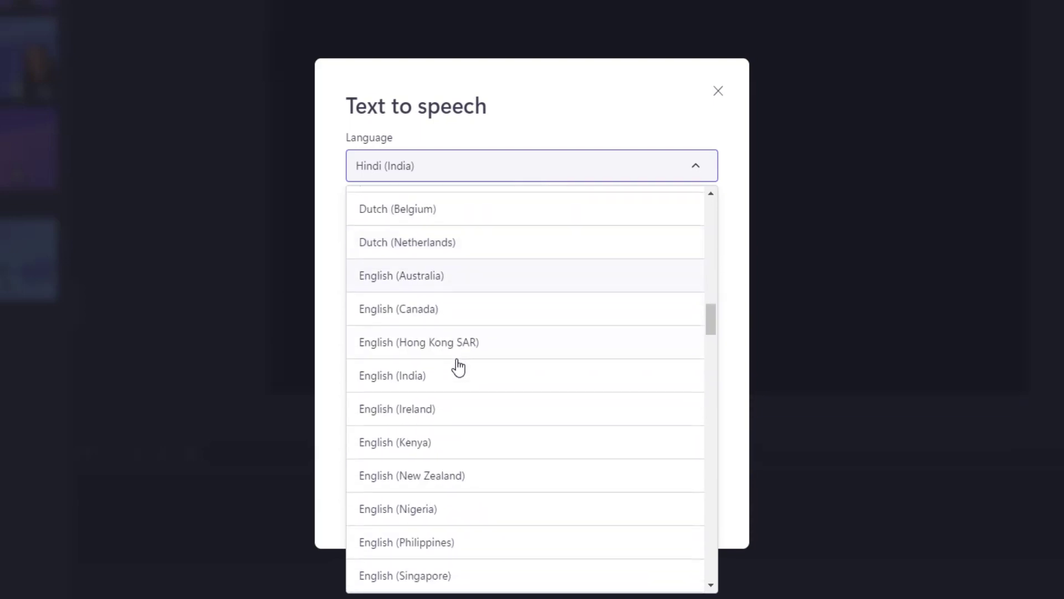
pyautogui.scroll(-5, 457, 382)
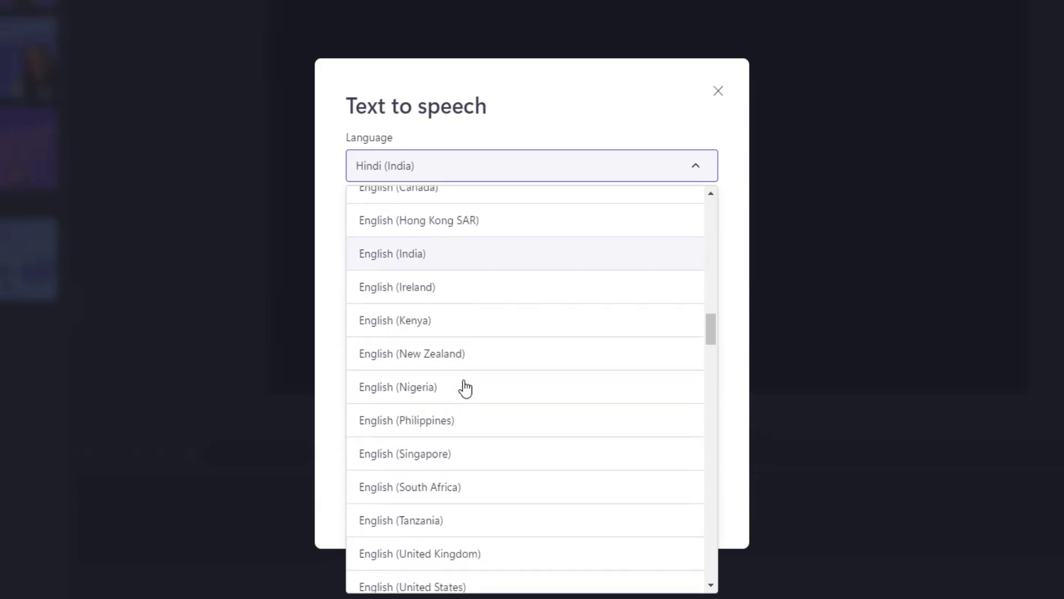
pyautogui.scroll(-2, 447, 427)
pyautogui.click(446, 469)
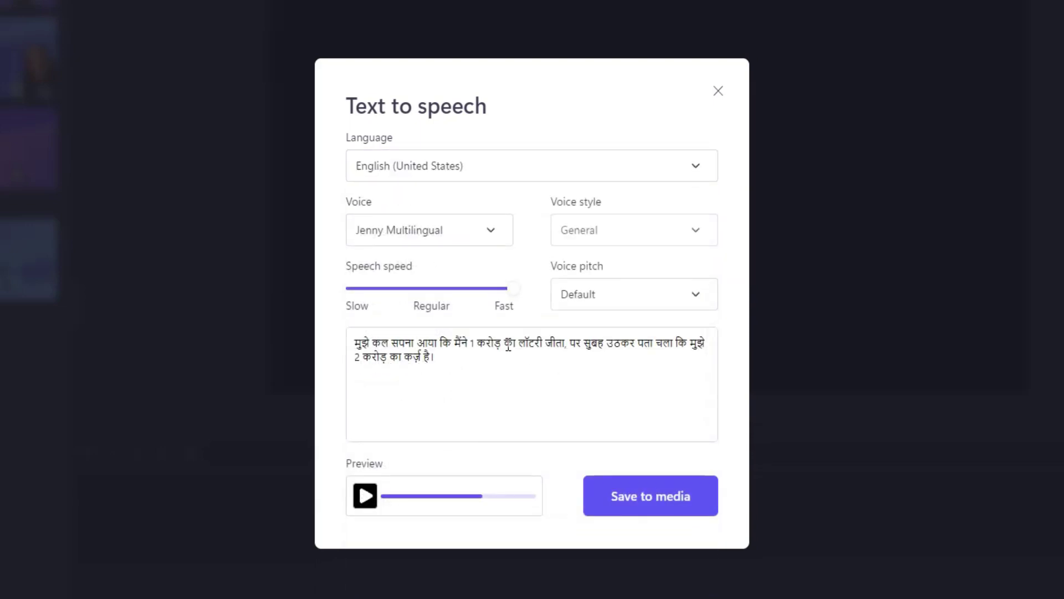
# Replace the text with “Light travels faster than sound. That’s why some people appear bright until you hear them speak.” and preview it
pyautogui.click(511, 375)
pyautogui.tripleClick(606, 400)
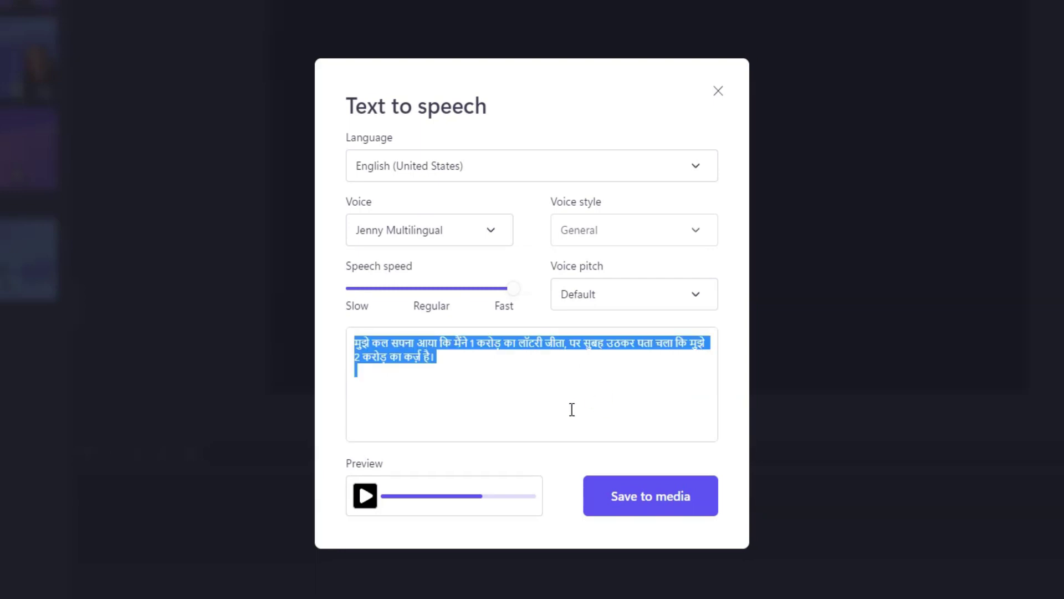
pyautogui.press('BackSpace')
pyautogui.write('Light travels faster than sound. That’s why some people appear bright until you hear them speak.')
pyautogui.click(484, 378)
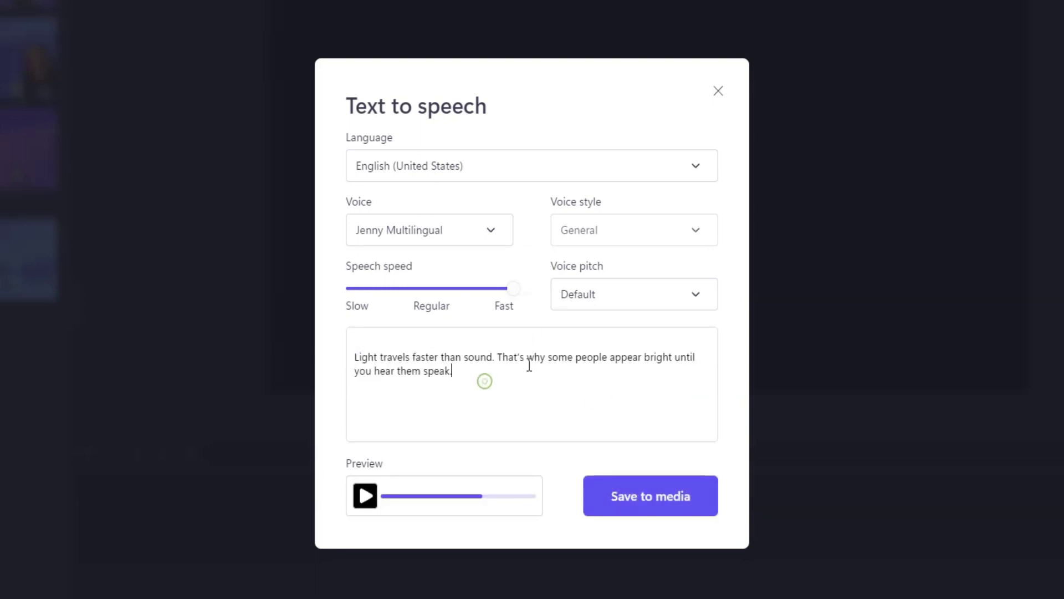
pyautogui.click(365, 497)
# Set the voice to Jason and preview the English speech
pyautogui.click(480, 237)
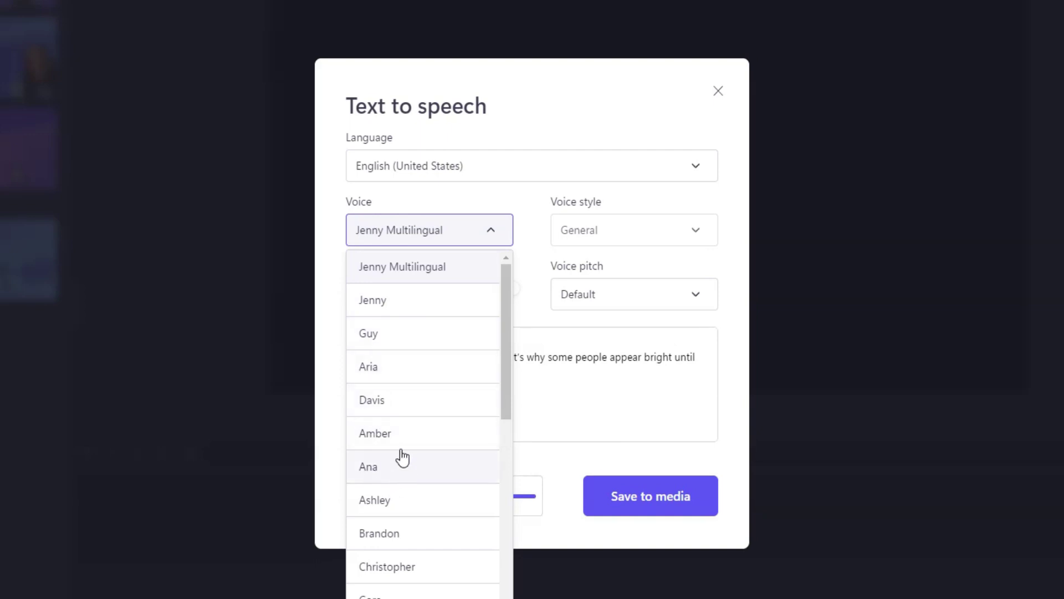
pyautogui.scroll(-4, 410, 427)
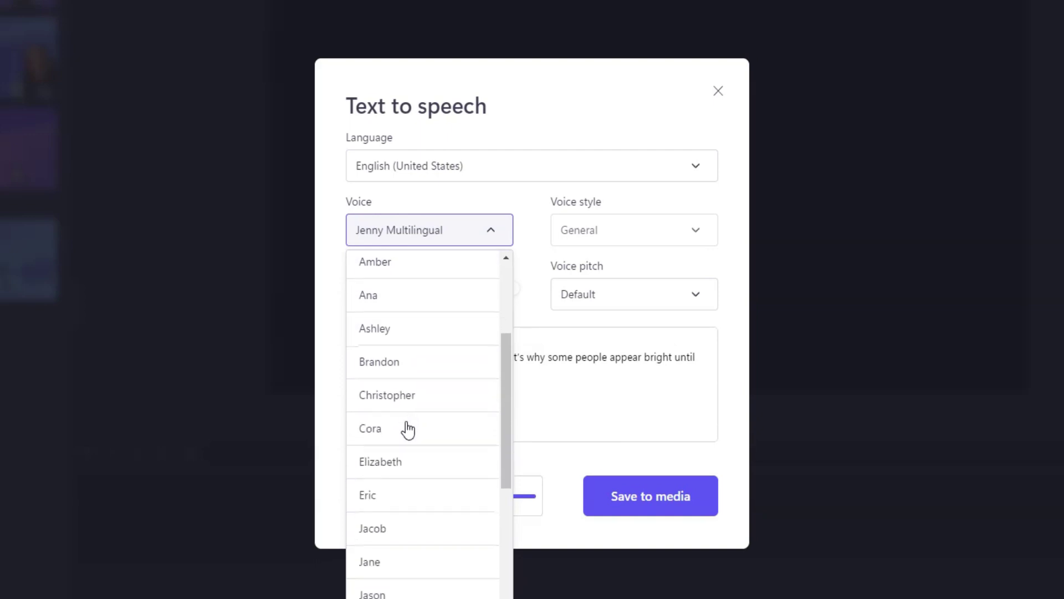
pyautogui.scroll(-2, 411, 454)
pyautogui.scroll(-2, 426, 467)
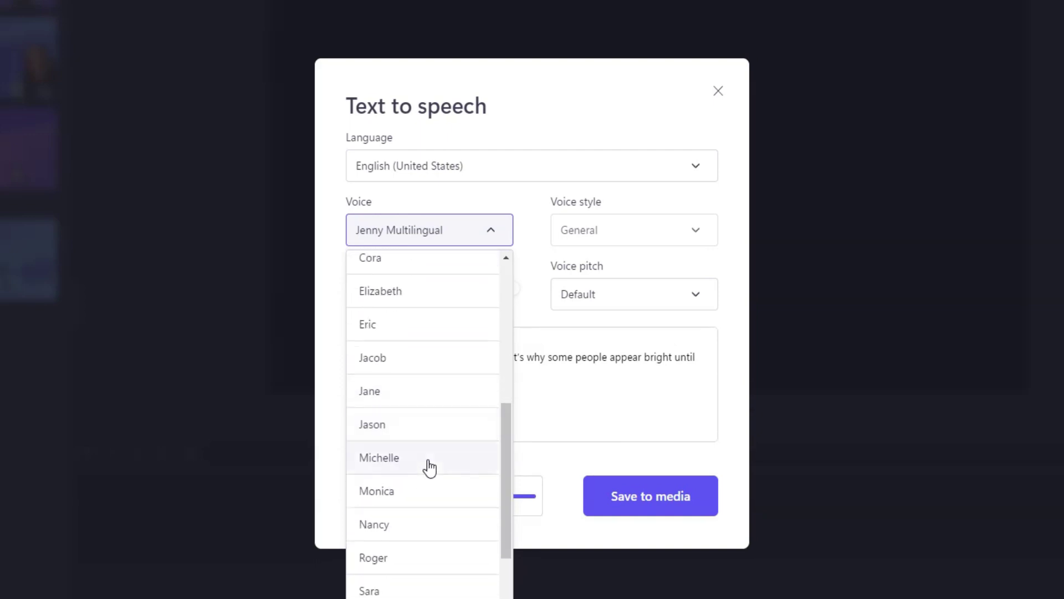
pyautogui.click(382, 431)
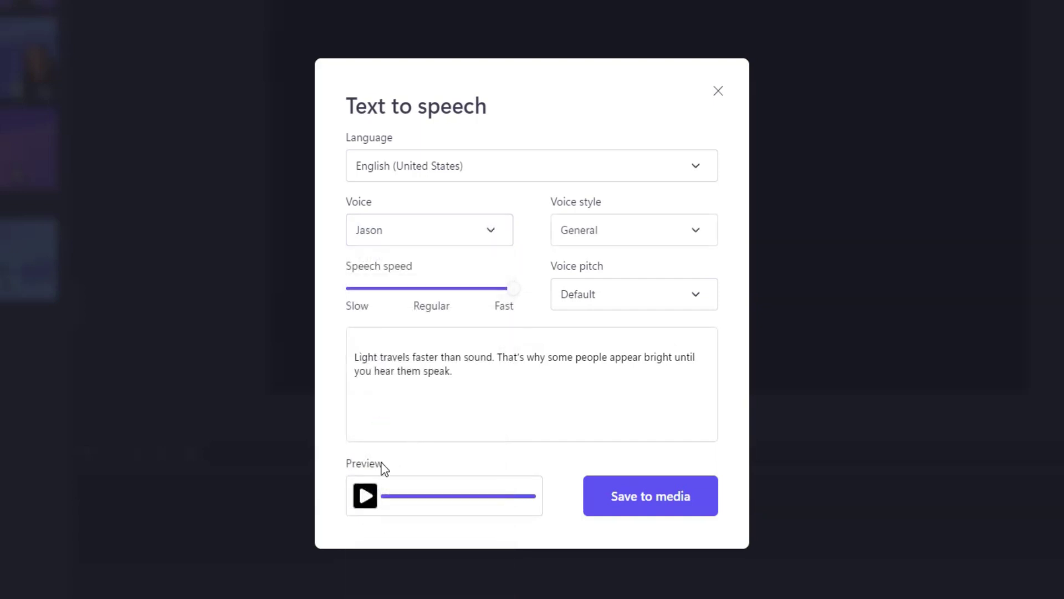
pyautogui.click(368, 496)
pyautogui.click(516, 390)
pyautogui.click(365, 498)
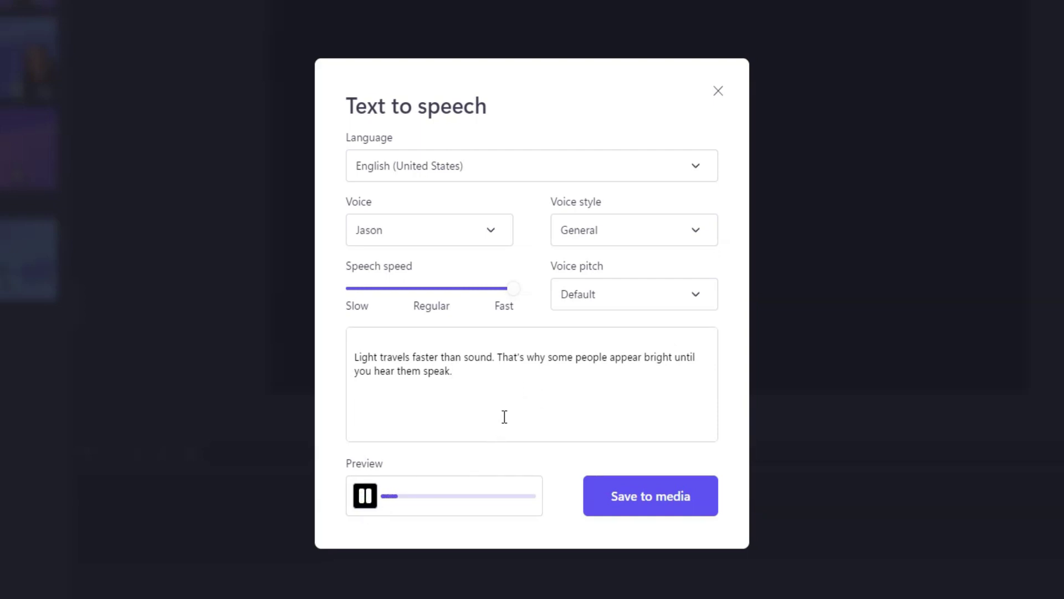
pyautogui.click(362, 505)
# Save the generated speech to the project's media and add the audio clip at the start of the timeline
pyautogui.click(646, 501)
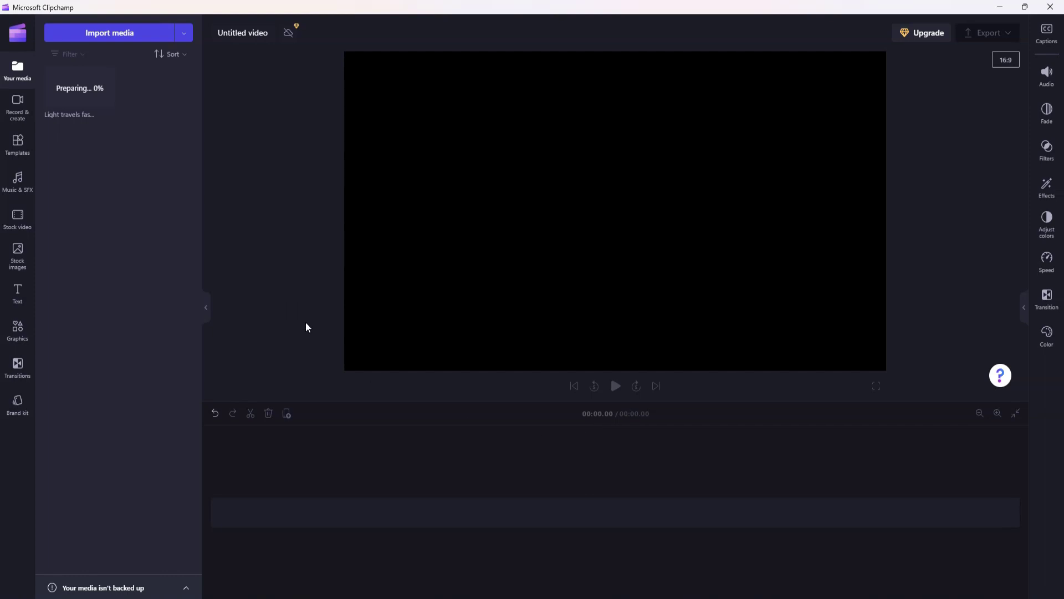
pyautogui.moveTo(80, 88); pyautogui.dragTo(628, 511)
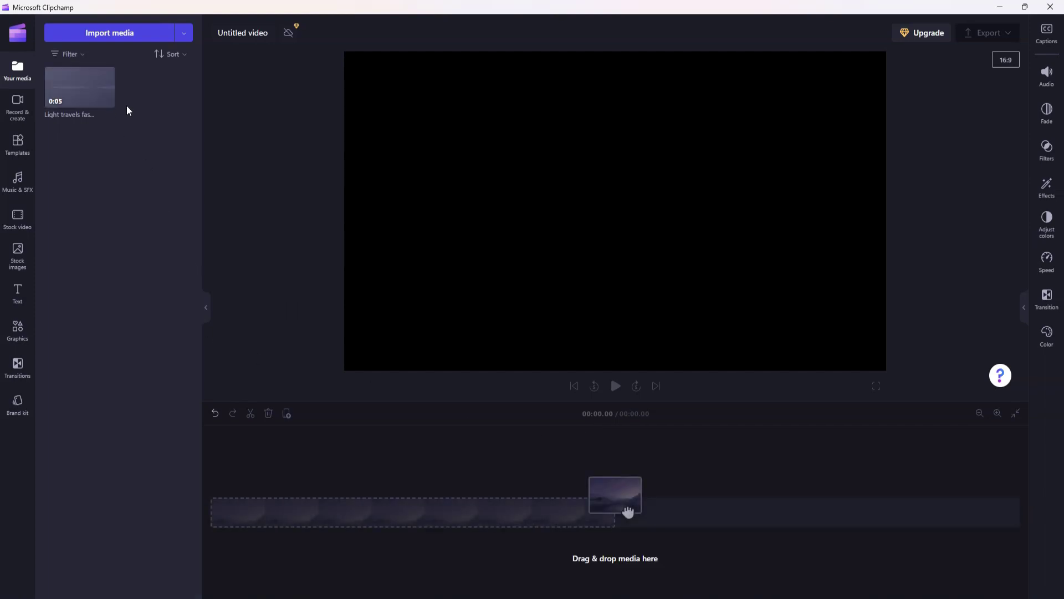
pyautogui.moveTo(75, 114)
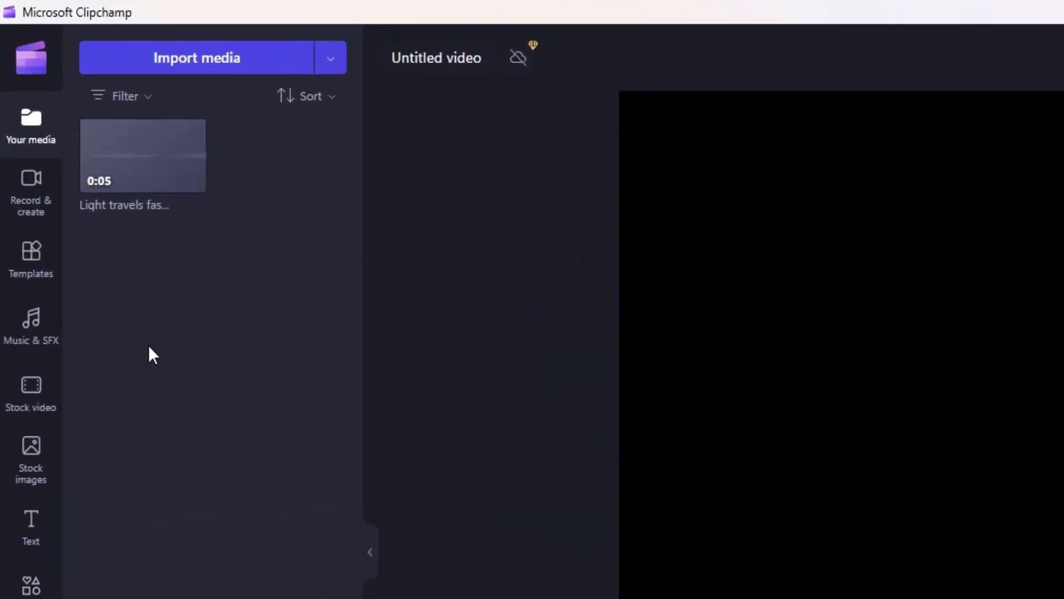
pyautogui.moveTo(189, 196)
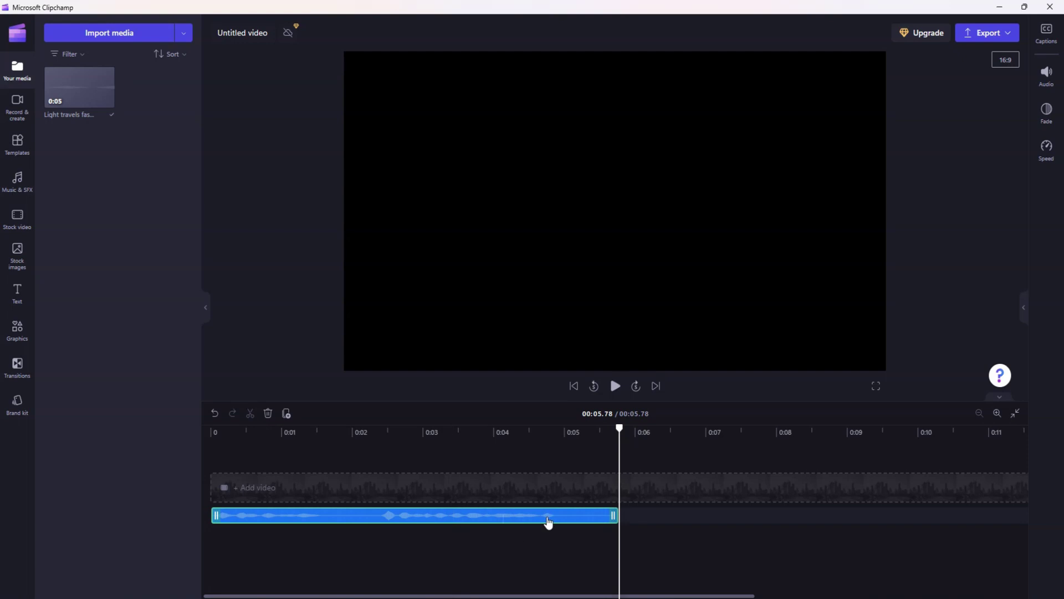
# Return the playhead to the start of the timeline and export the project as a 480p video
pyautogui.moveTo(620, 429); pyautogui.dragTo(207, 472)
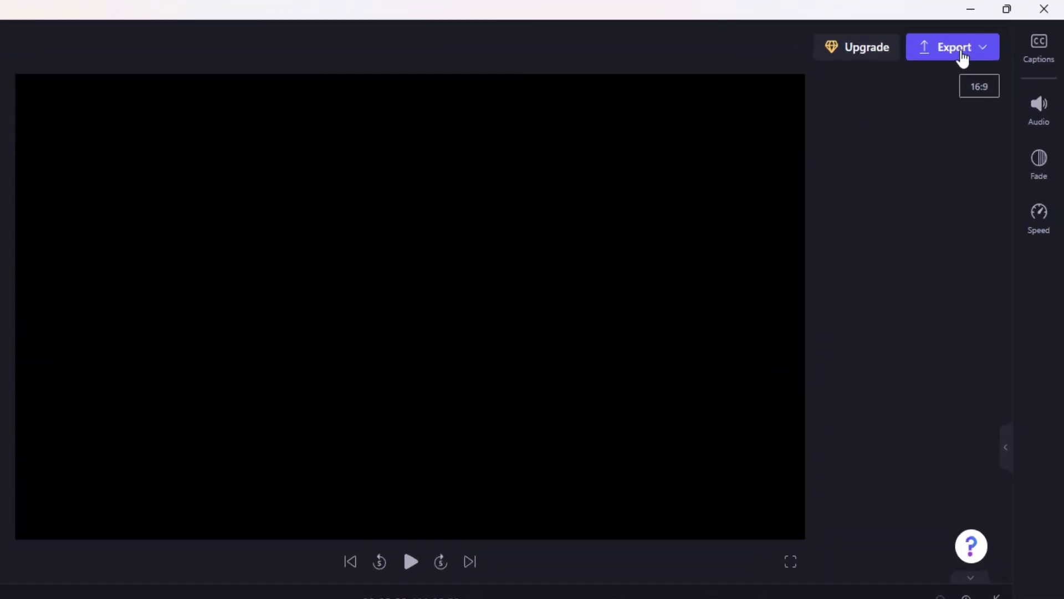
pyautogui.click(996, 35)
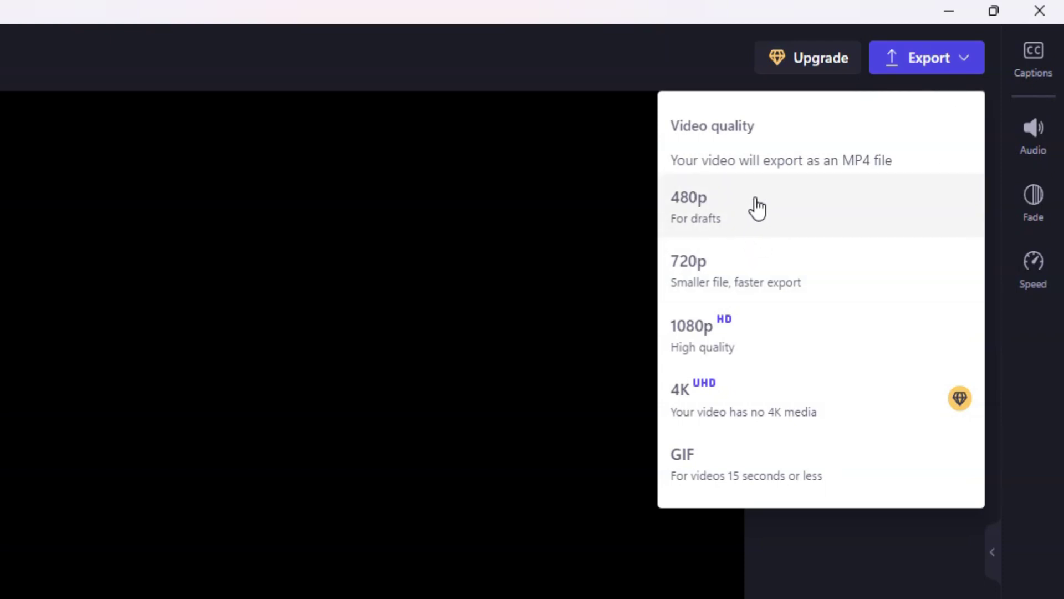
pyautogui.click(739, 203)
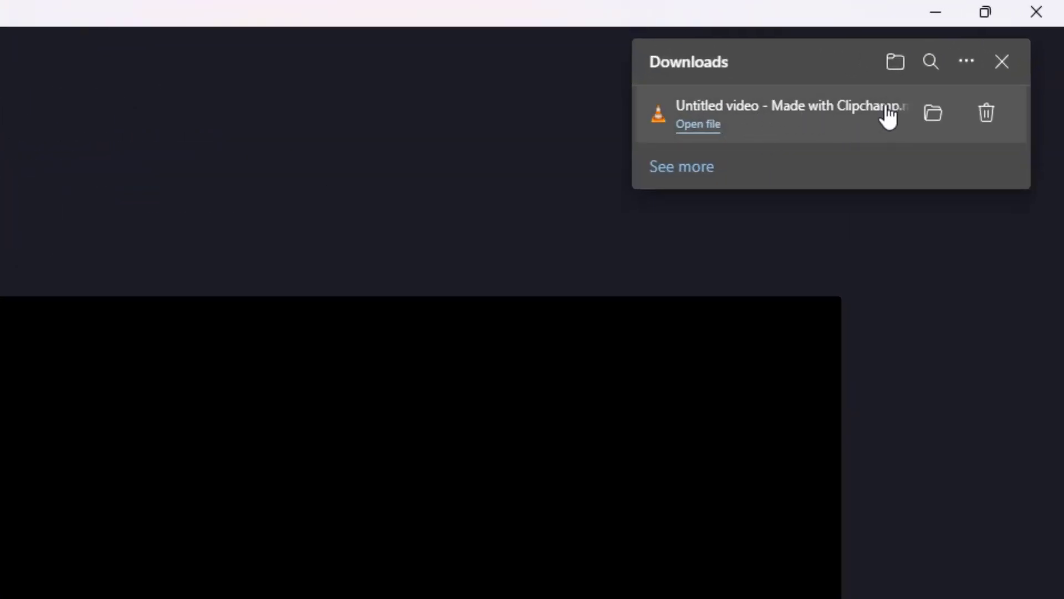
# Show the exported MP4 in its Downloads folder in File Explorer and play it
pyautogui.click(937, 114)
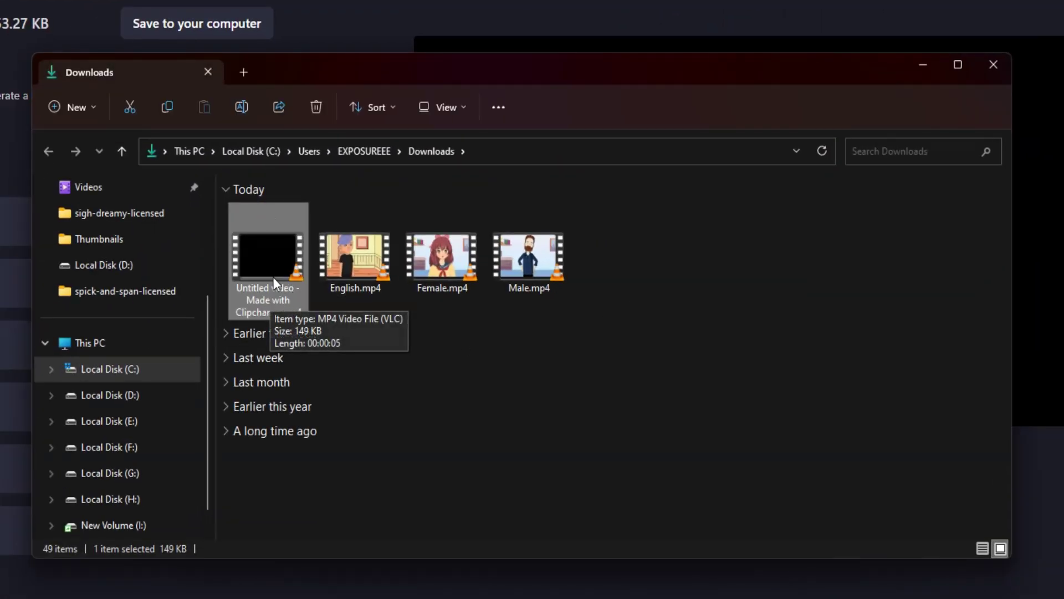
pyautogui.doubleClick(258, 261)
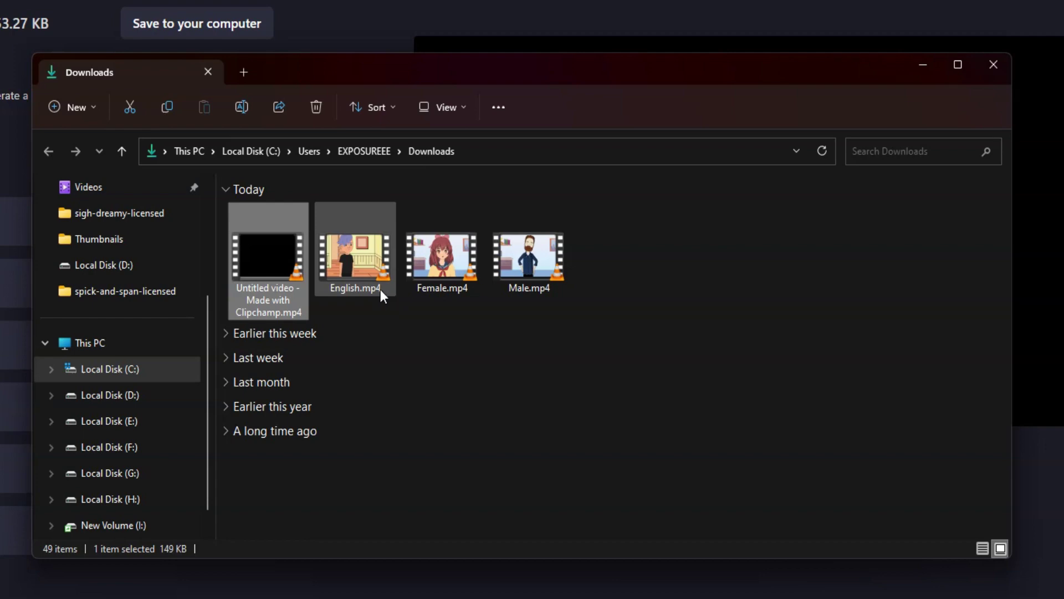
# Rename the exported video's file extension from .mp4 to .mp3 and accept the extension change
pyautogui.click(301, 316)
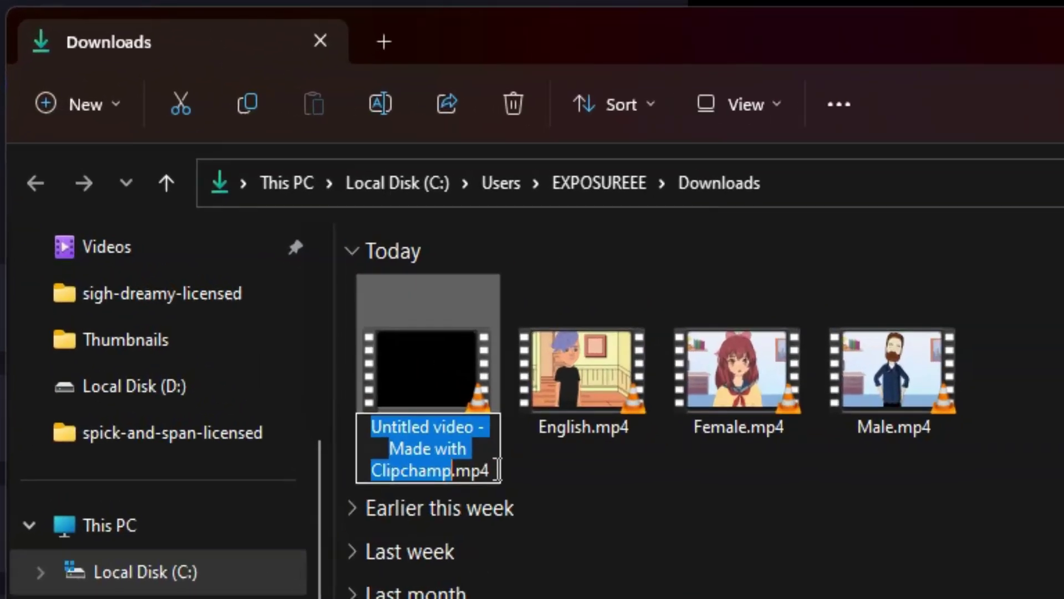
pyautogui.click(495, 469)
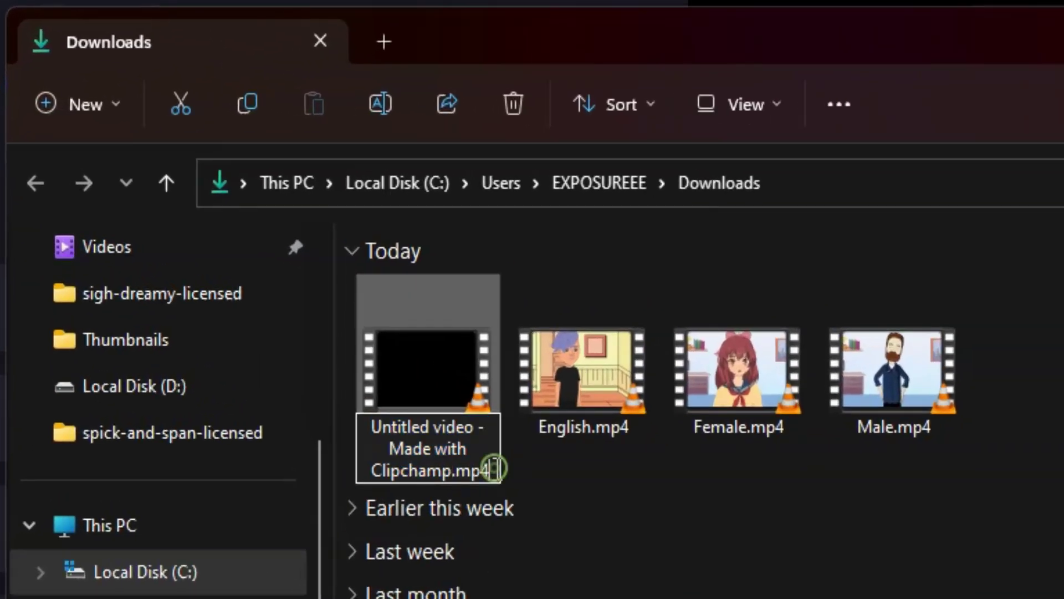
pyautogui.press('BackSpace')
pyautogui.write('3')
pyautogui.click(445, 366)
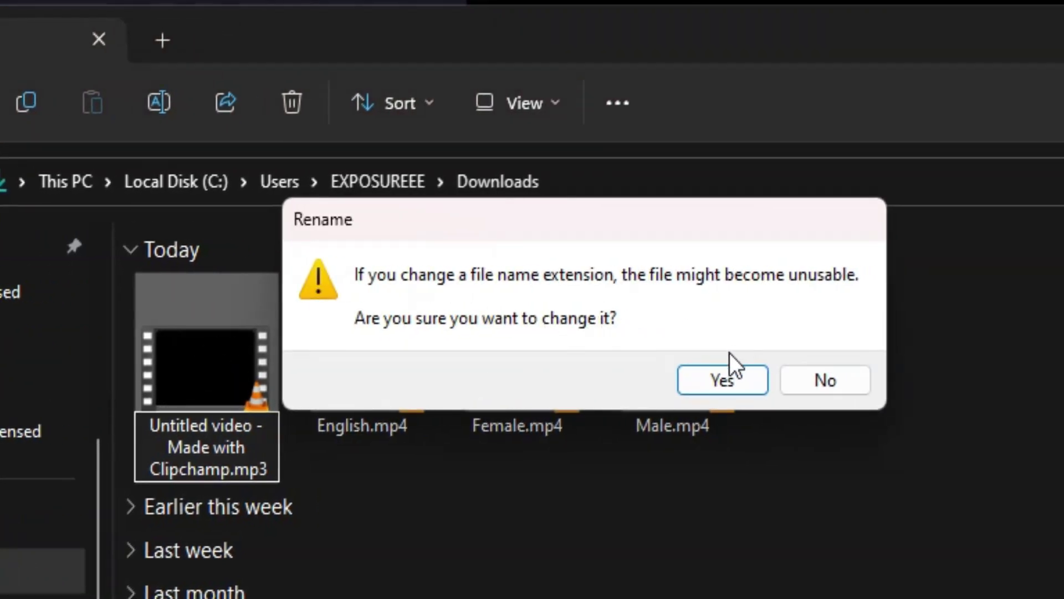
pyautogui.click(730, 374)
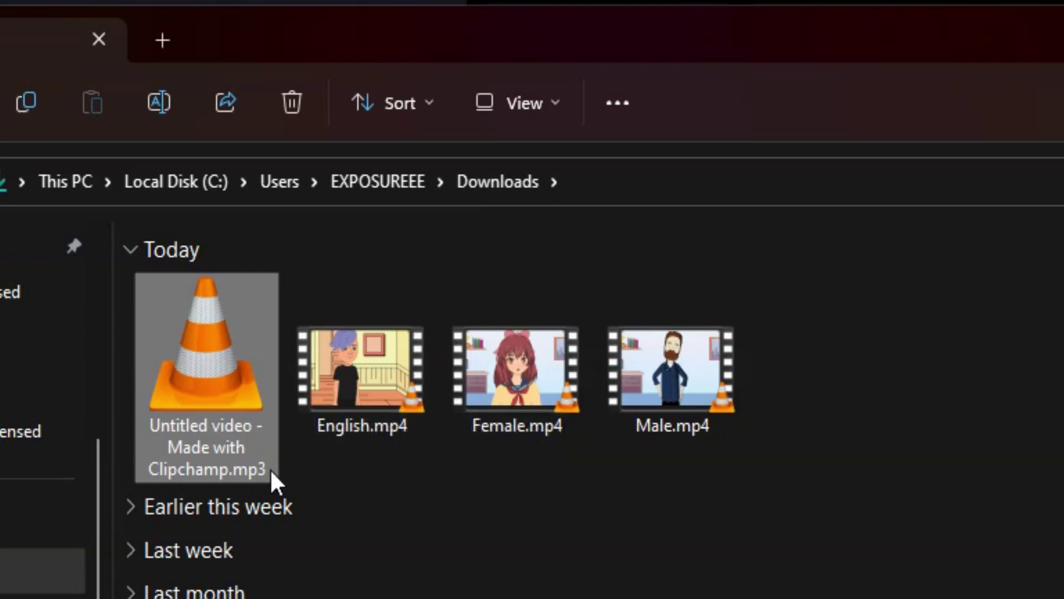
# Check the File name extensions setting in the folder's display options, leaving it enabled
pyautogui.moveTo(256, 472)
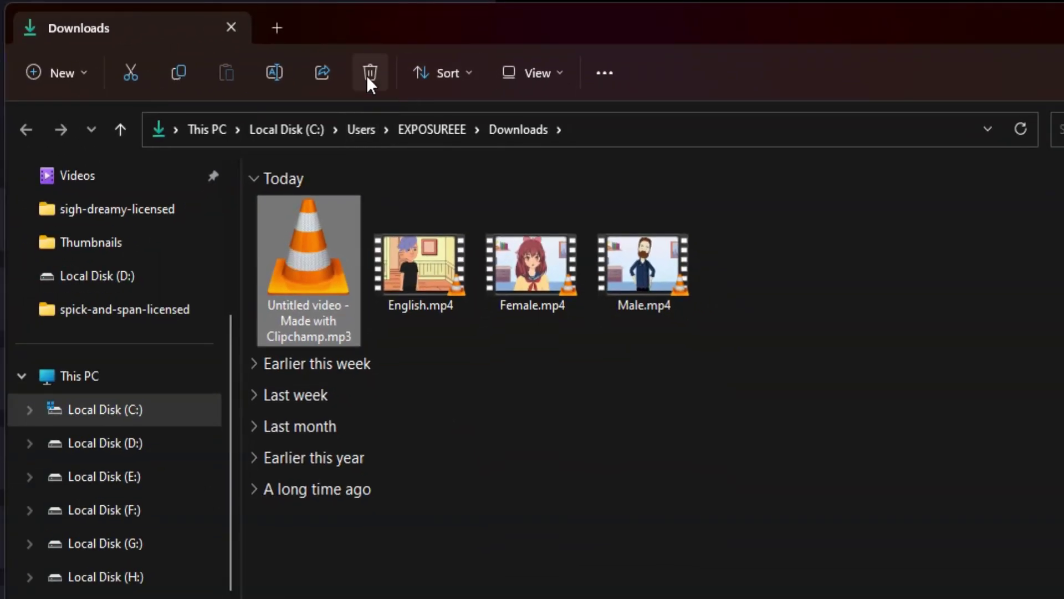
pyautogui.click(540, 72)
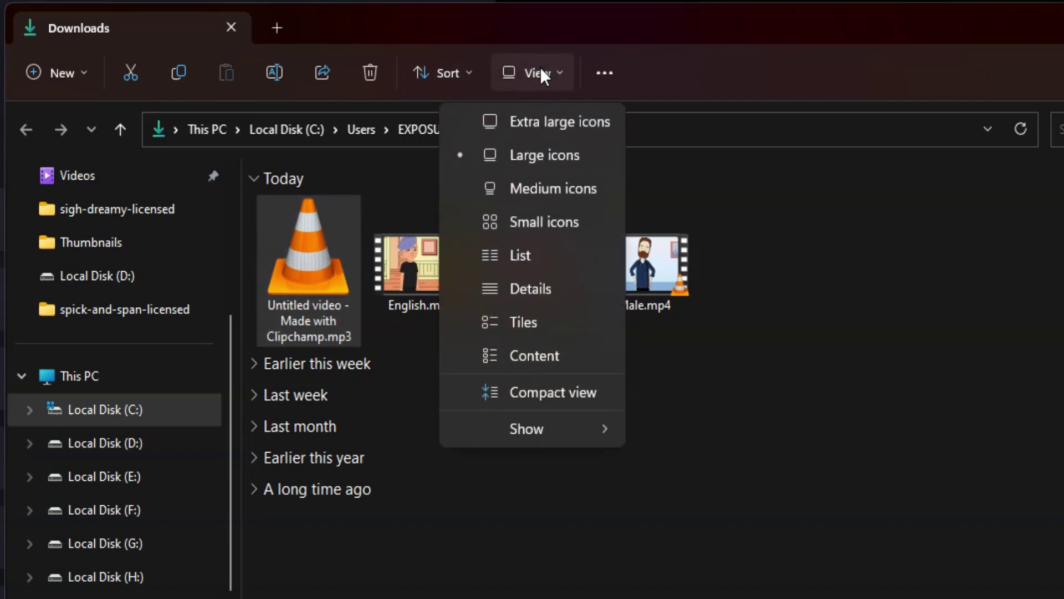
pyautogui.click(520, 434)
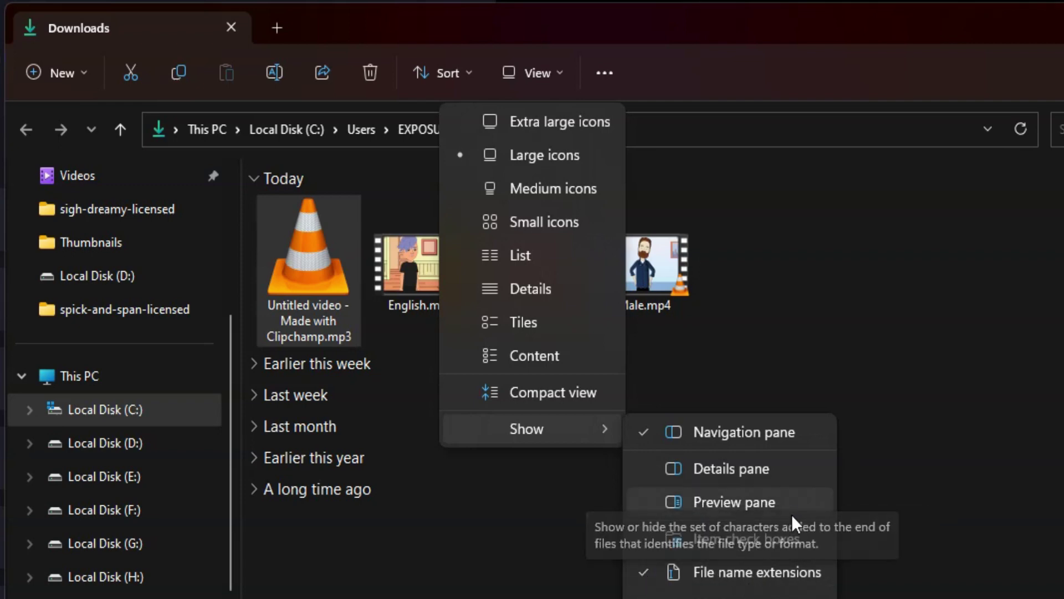
pyautogui.click(722, 402)
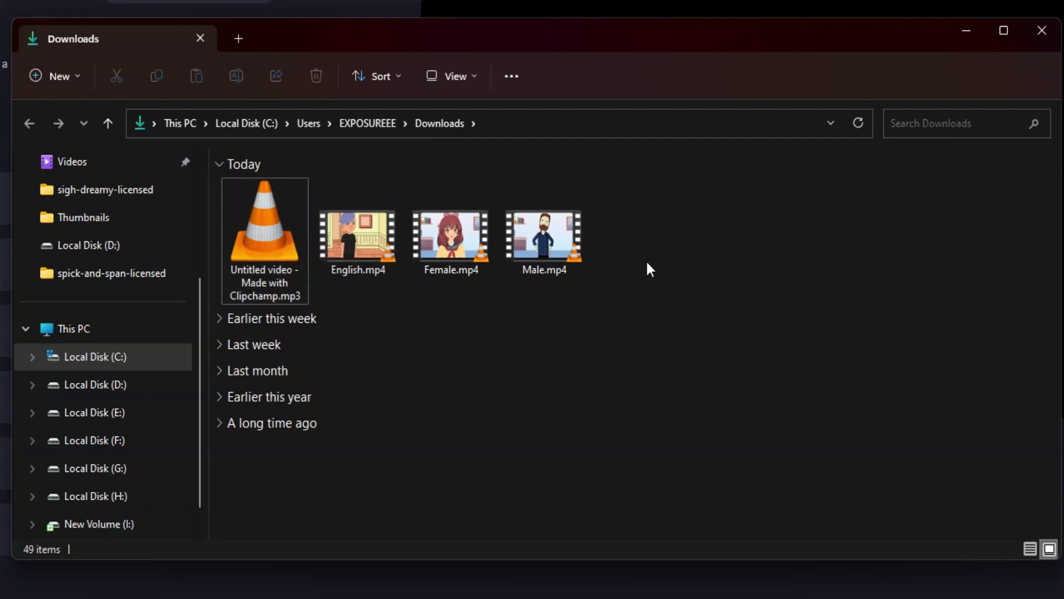
# Play the renamed MP3 file in Media Player to check its audio, and close the player
pyautogui.click(282, 230)
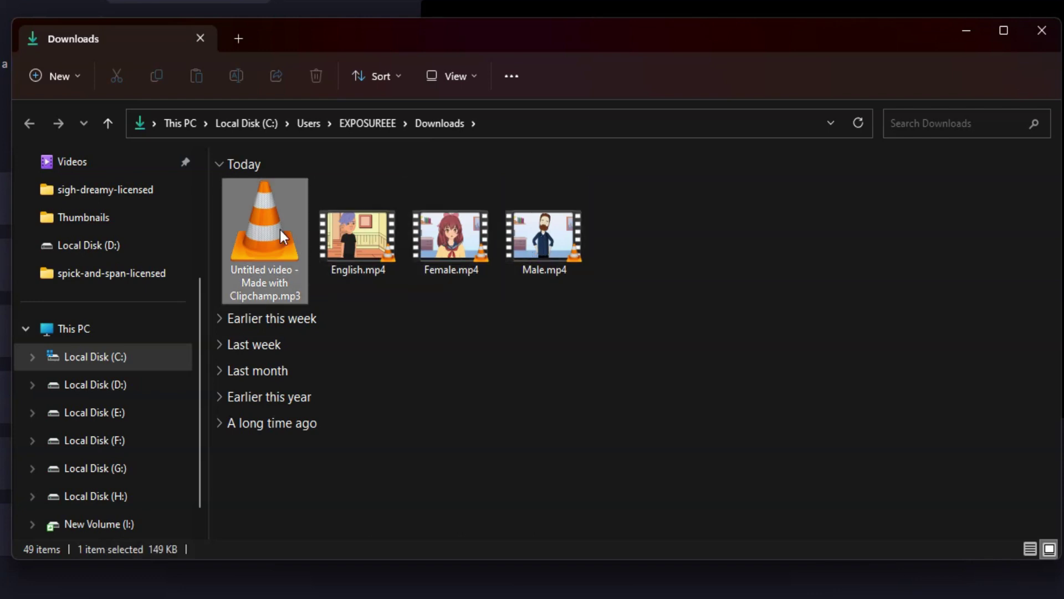
pyautogui.doubleClick(281, 231)
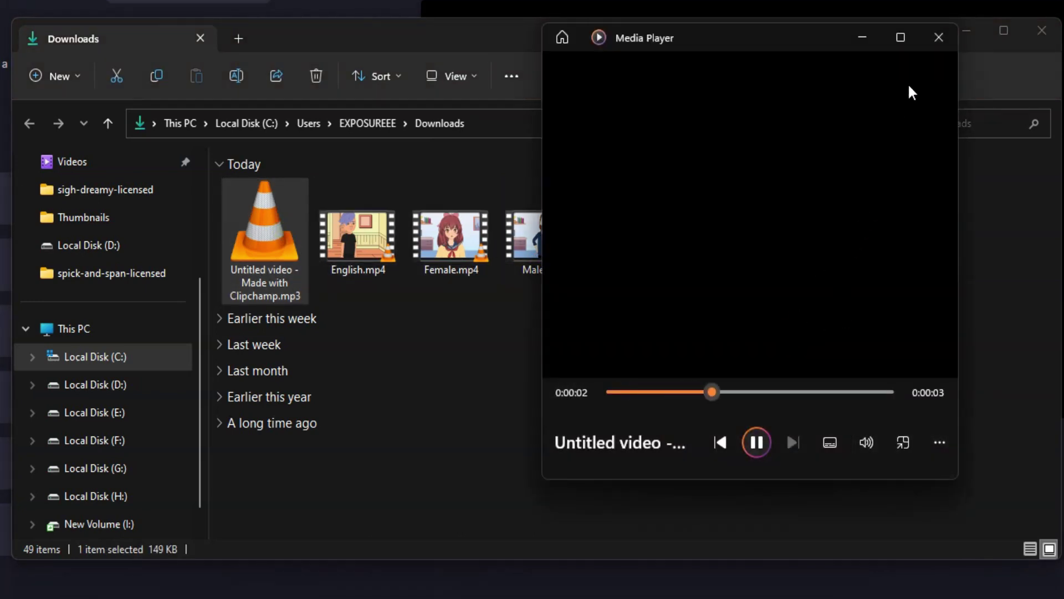
pyautogui.click(931, 42)
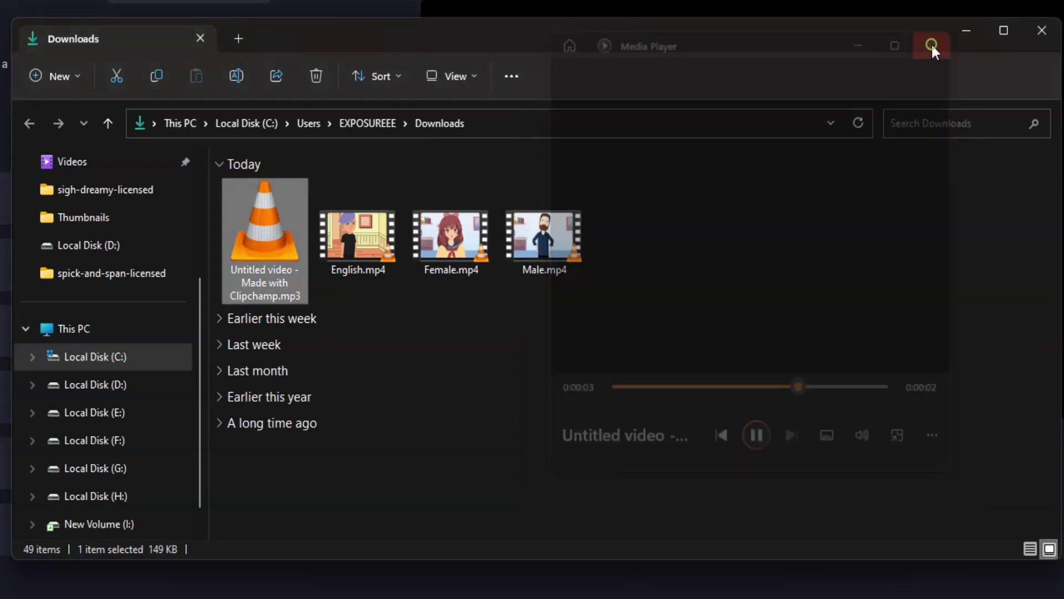